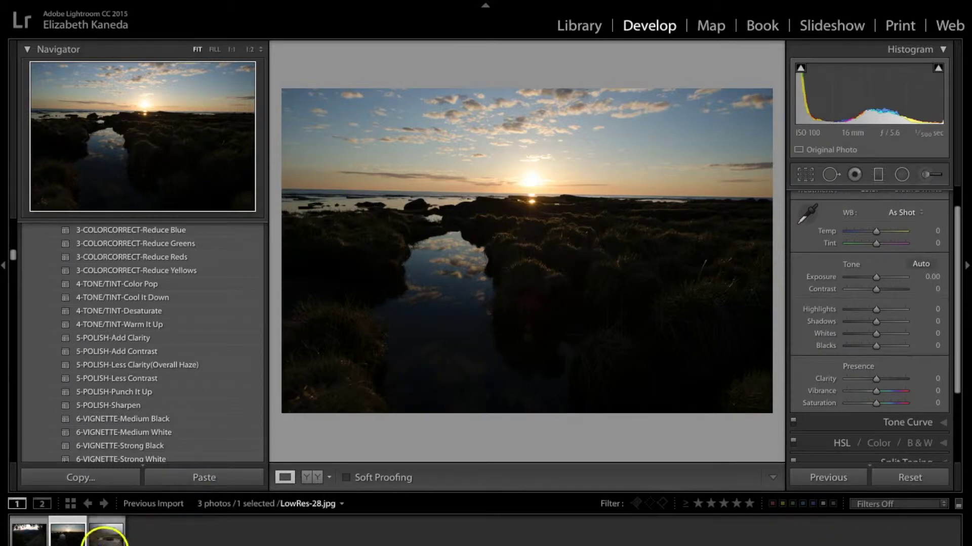
# Apply the 1-BASE-High Dynamic Range preset to LowRes-13.jpg and compare the result with the original.
pyautogui.click(105, 536)
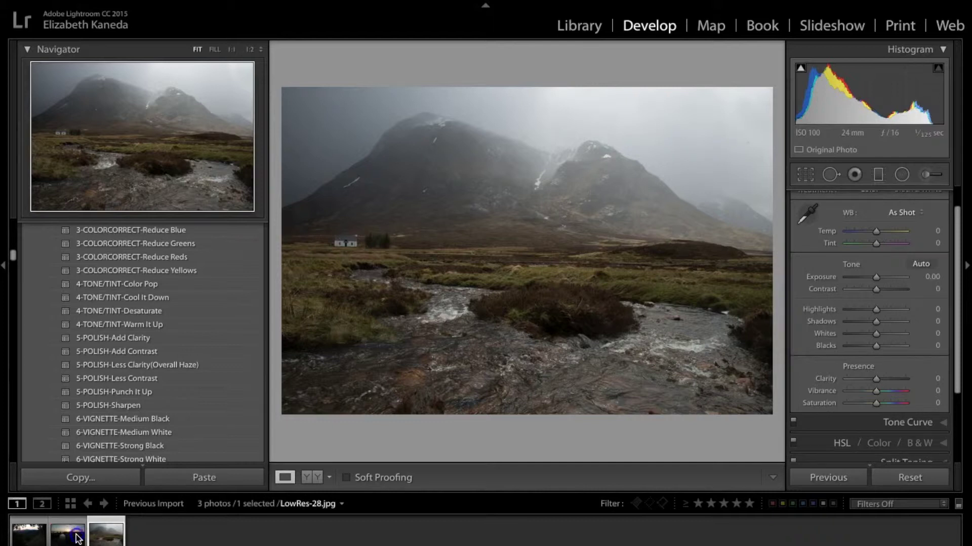
pyautogui.click(72, 541)
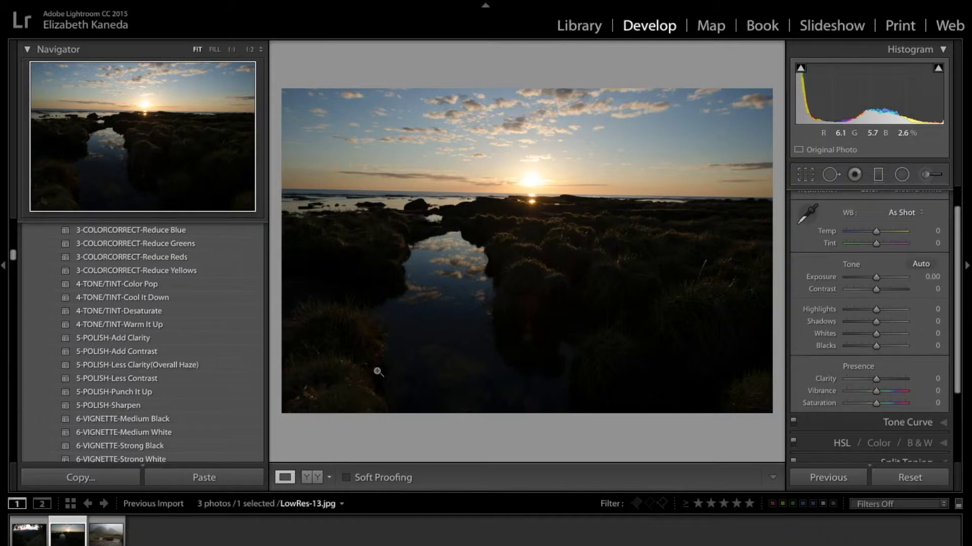
pyautogui.scroll(1, 199, 340)
pyautogui.scroll(10, 199, 340)
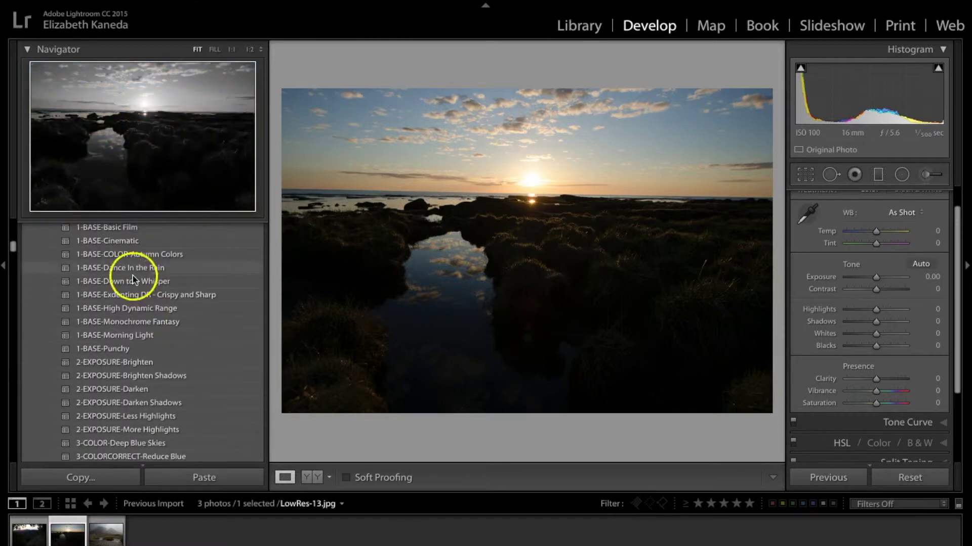
pyautogui.scroll(1, 120, 326)
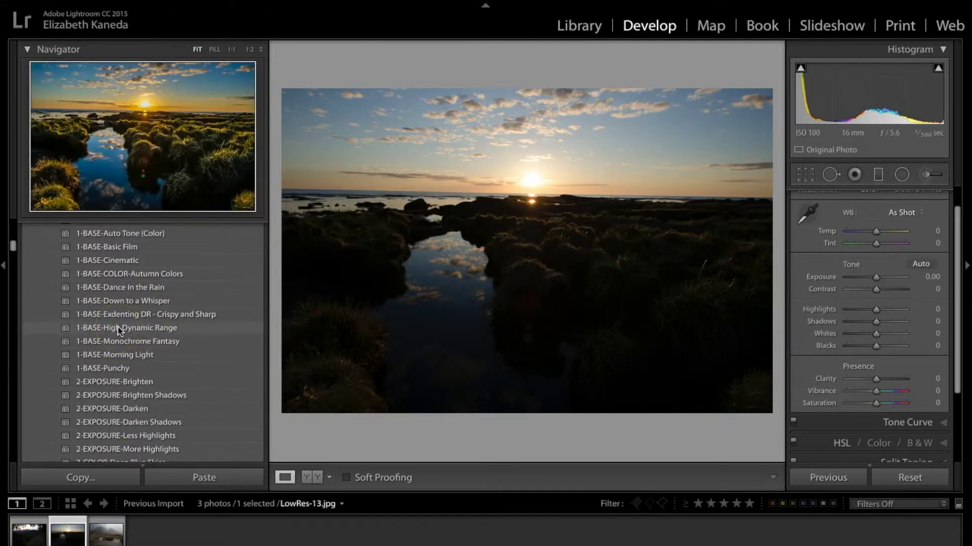
pyautogui.click(120, 329)
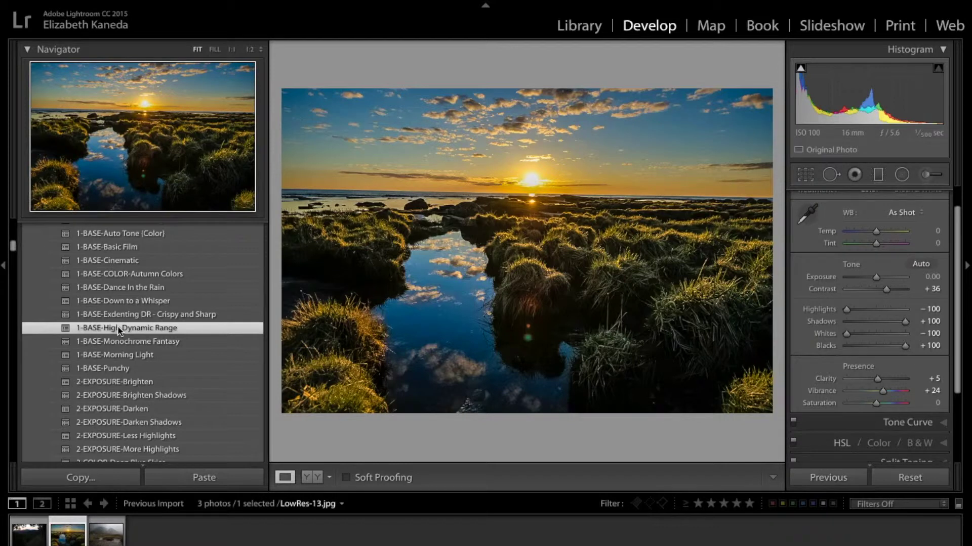
pyautogui.press('\\')
pyautogui.press('\\')
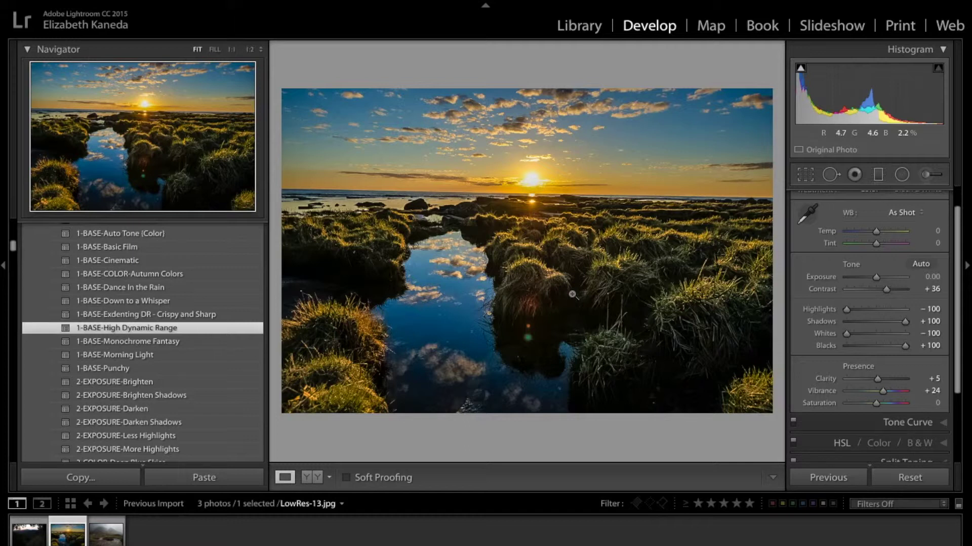
# Set Highlights to -86, Shadows to +90, Whites to -50, Blacks to +84 and Saturation to -12 for the sunset photo.
pyautogui.scroll(1, 932, 310)
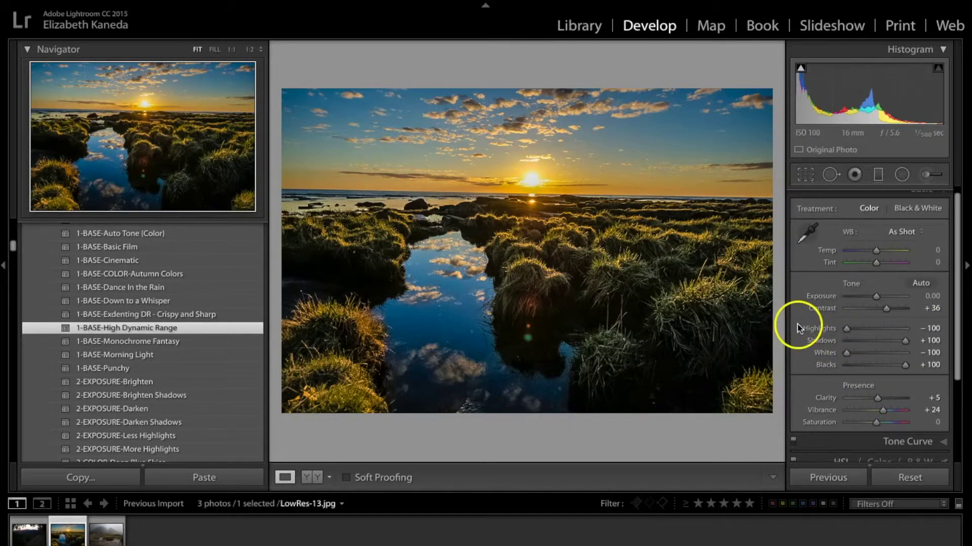
pyautogui.moveTo(905, 344); pyautogui.dragTo(902, 341)
pyautogui.moveTo(846, 329); pyautogui.dragTo(850, 331)
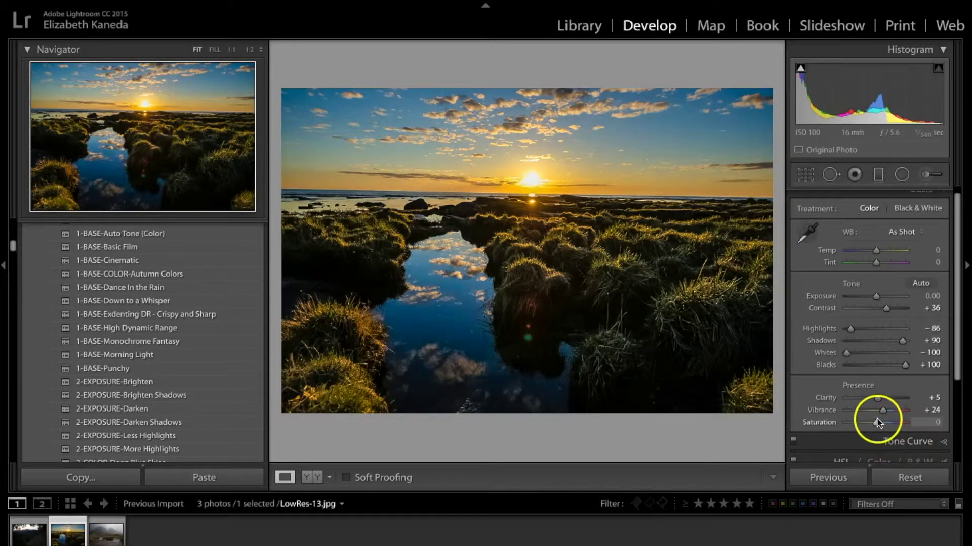
pyautogui.moveTo(877, 423); pyautogui.dragTo(874, 426)
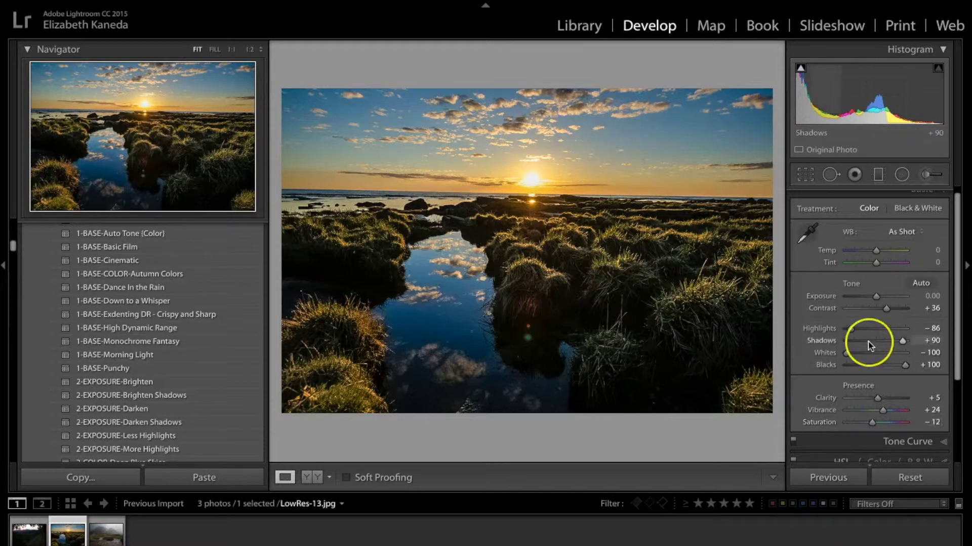
pyautogui.scroll(-4, 867, 343)
pyautogui.moveTo(905, 274); pyautogui.dragTo(865, 261)
pyautogui.scroll(-1, 918, 430)
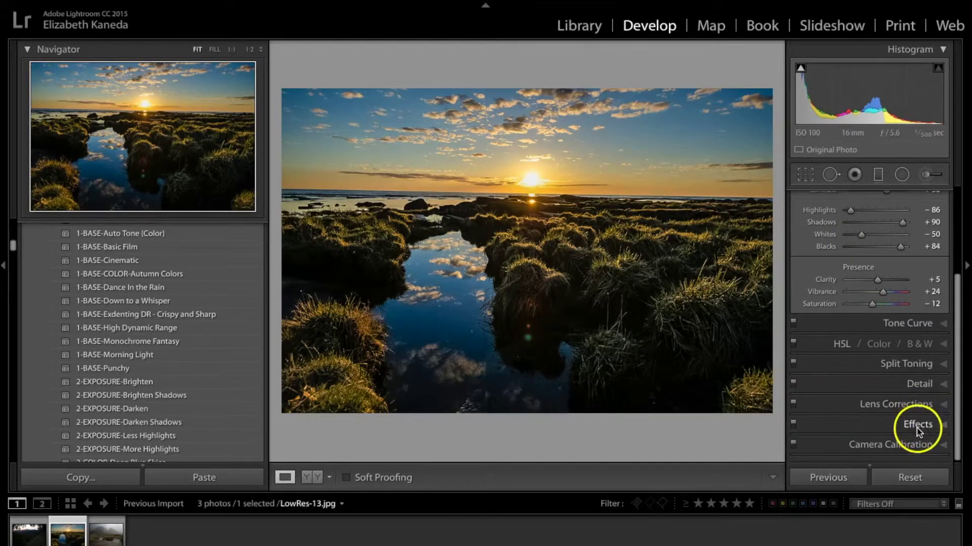
# Reduce the sharpening amount of the sunset photo in the Detail settings.
pyautogui.click(928, 394)
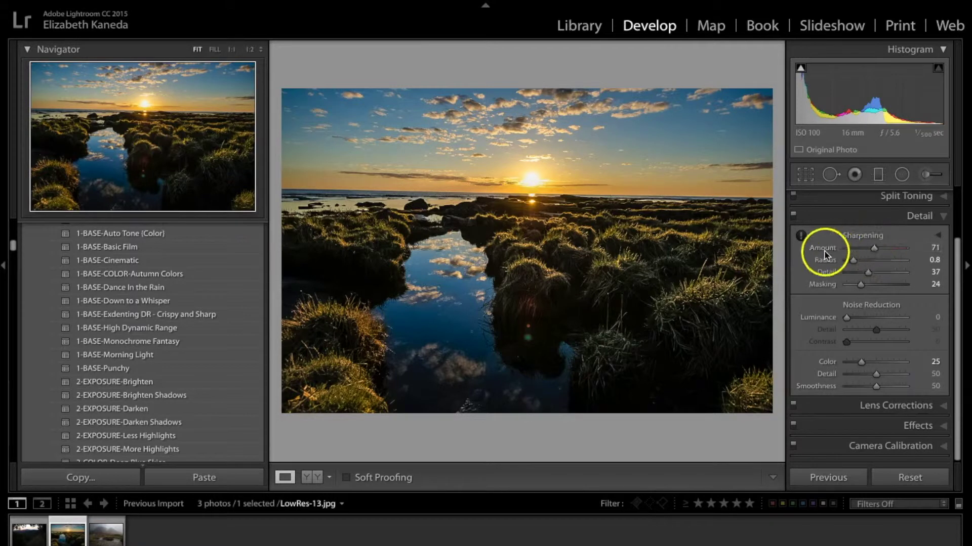
pyautogui.moveTo(874, 252); pyautogui.dragTo(856, 252)
pyautogui.scroll(2, 875, 299)
pyautogui.click(940, 274)
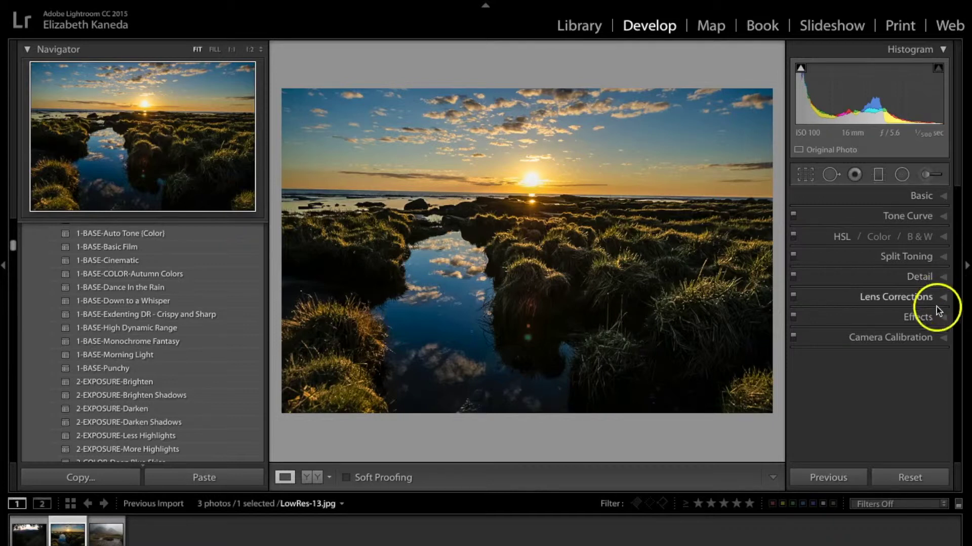
# Set the HSL saturation of the sunset photo to Orange -8, Yellow -24, Green +39 and Blue +18.
pyautogui.click(921, 197)
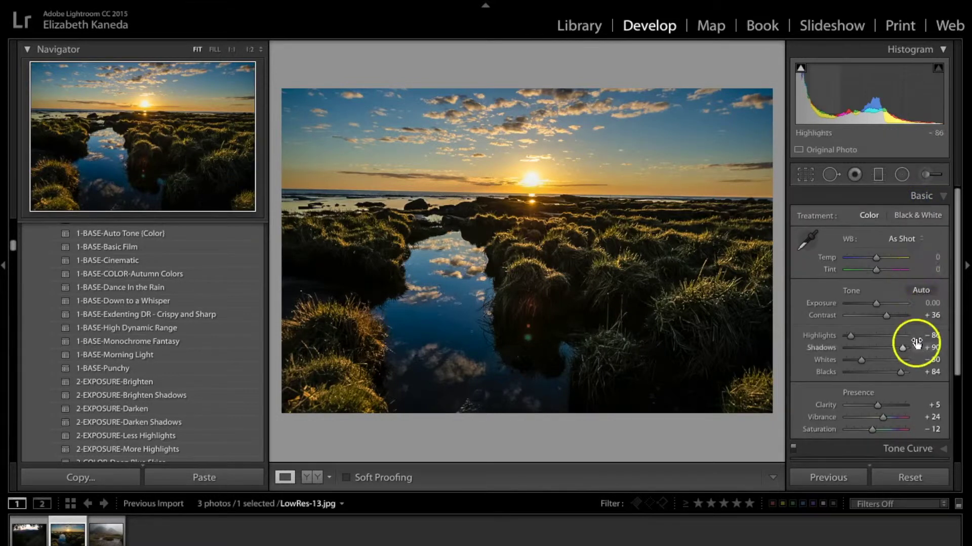
pyautogui.scroll(-3, 913, 354)
pyautogui.click(842, 430)
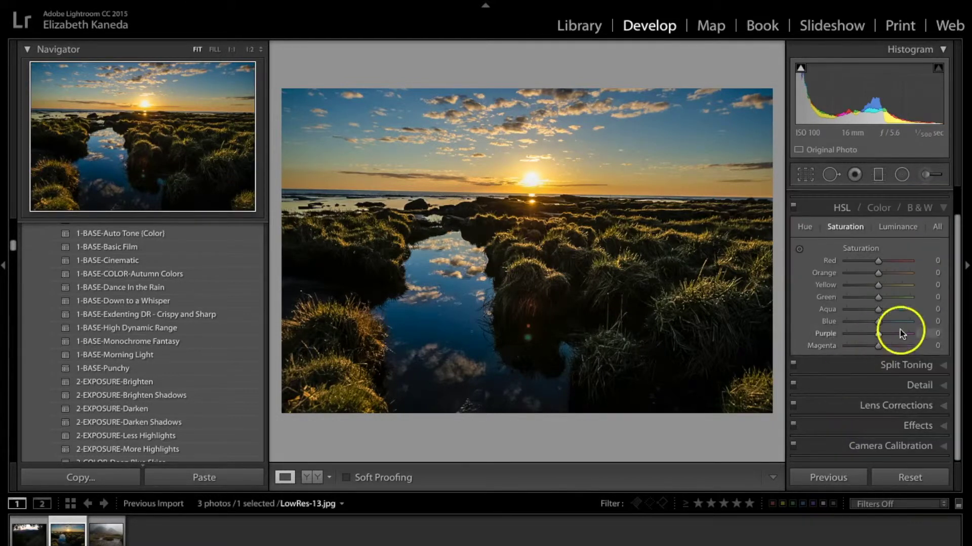
pyautogui.moveTo(879, 290); pyautogui.dragTo(885, 323)
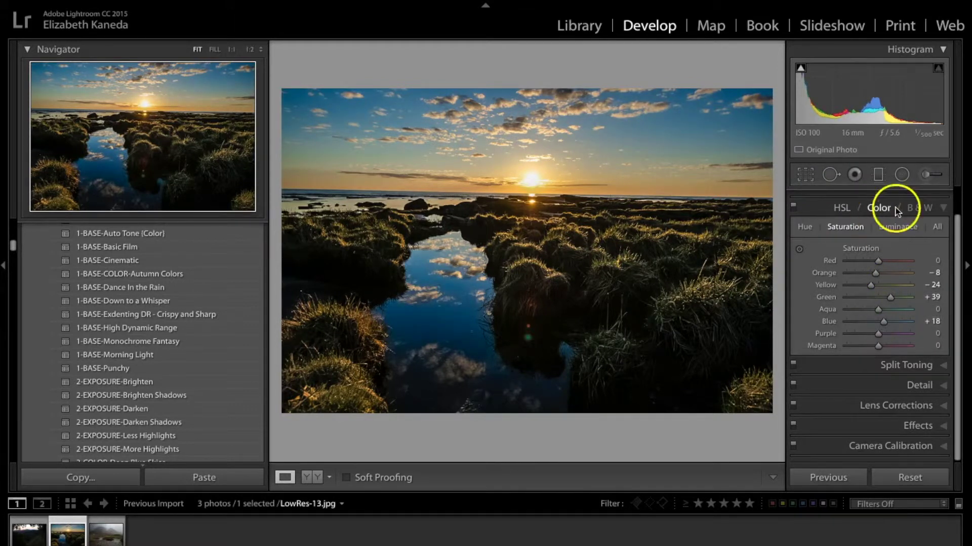
pyautogui.click(940, 208)
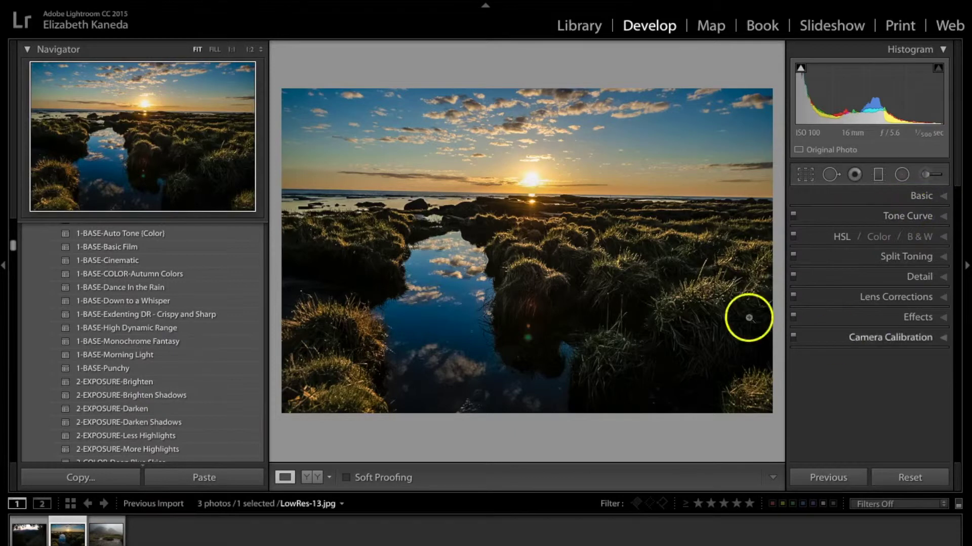
# Compare the edited sunset photo with its original side by side, including a close-up of the details.
pyautogui.press('\\')
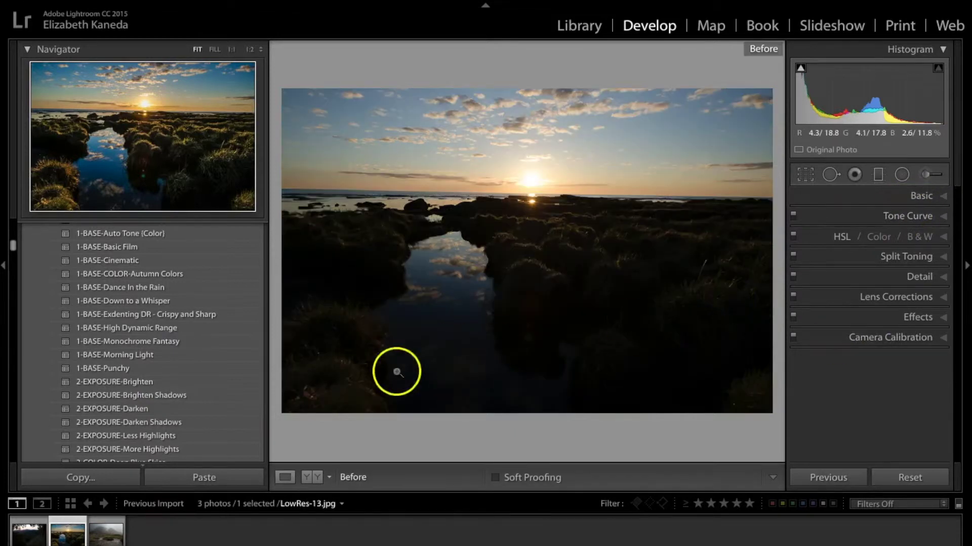
pyautogui.click(311, 477)
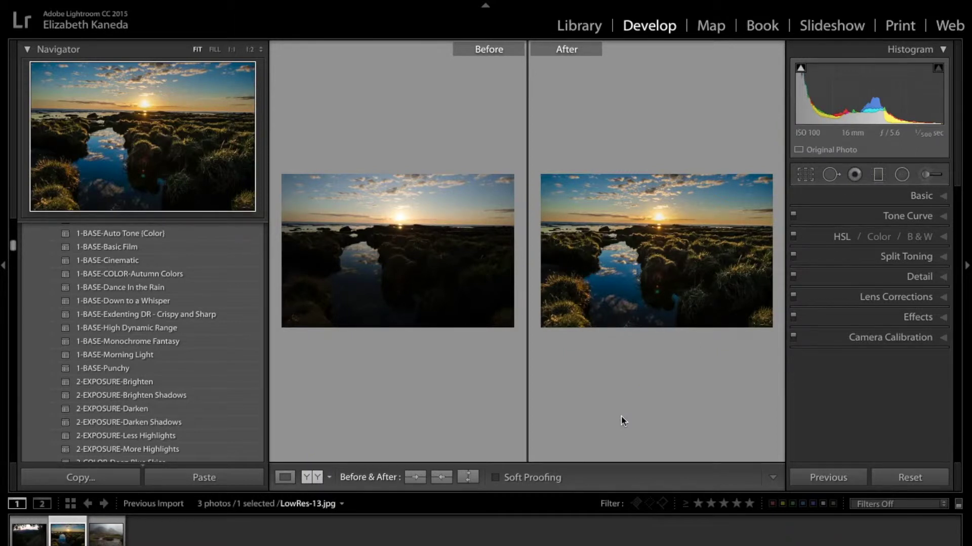
pyautogui.click(619, 296)
pyautogui.moveTo(672, 260); pyautogui.dragTo(584, 223)
# Show LowRes-28.jpg in Loupe View and apply the 1-BASE-Punchy preset to it.
pyautogui.click(105, 536)
pyautogui.click(285, 478)
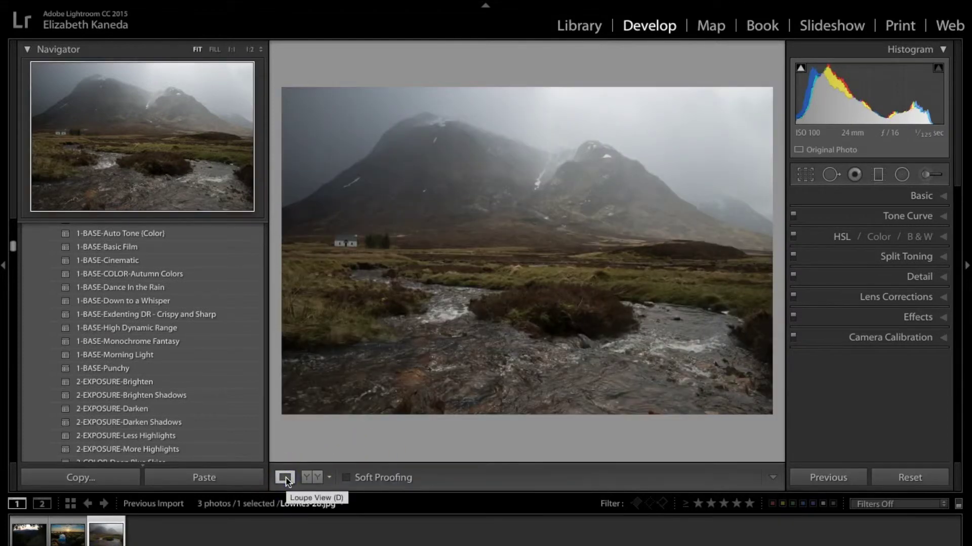
pyautogui.click(123, 372)
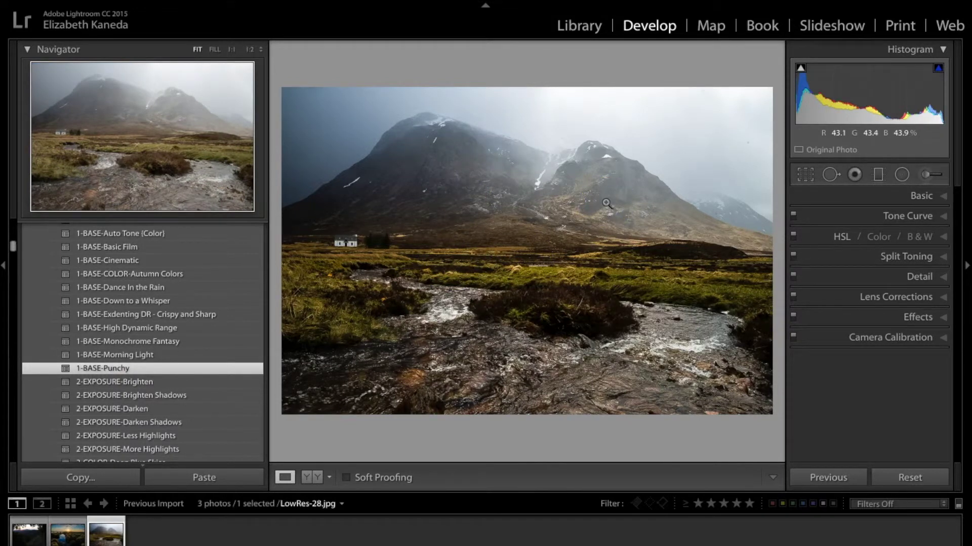
# Add the 4-TONE/TINT-Warm It Up preset to the mountain photo.
pyautogui.scroll(-5, 187, 340)
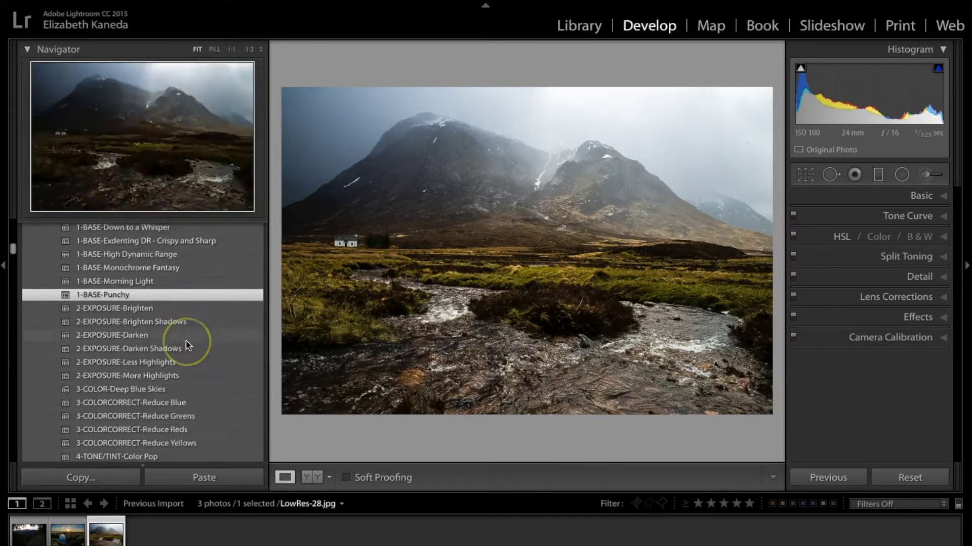
pyautogui.scroll(-1, 186, 342)
pyautogui.moveTo(72, 360)
pyautogui.mouseDown()
pyautogui.moveTo(83, 336)
pyautogui.moveTo(117, 374)
pyautogui.mouseUp()
pyautogui.click(117, 382)
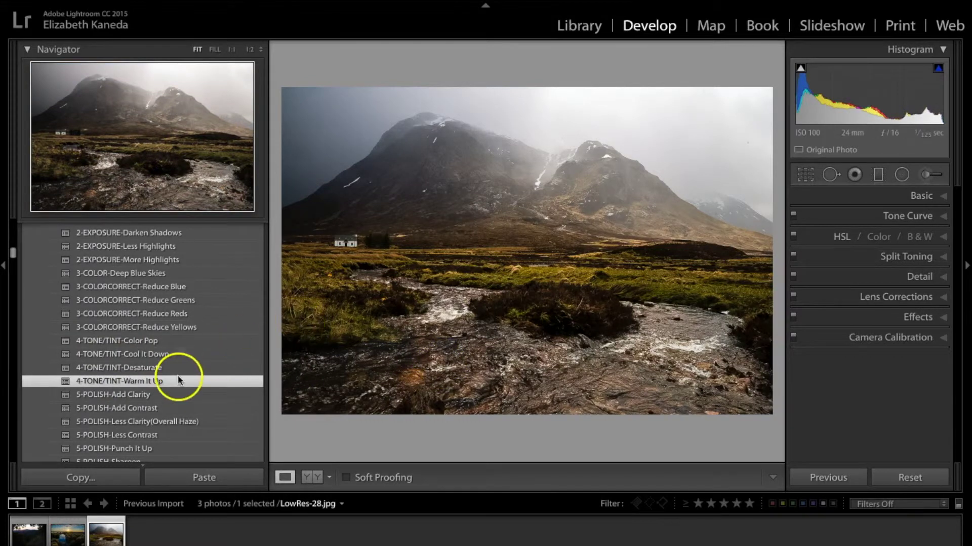
# Stack the 5-POLISH-Add Clarity and 4-TONE/TINT-Color Pop presets on the mountain photo.
pyautogui.scroll(-1, 178, 385)
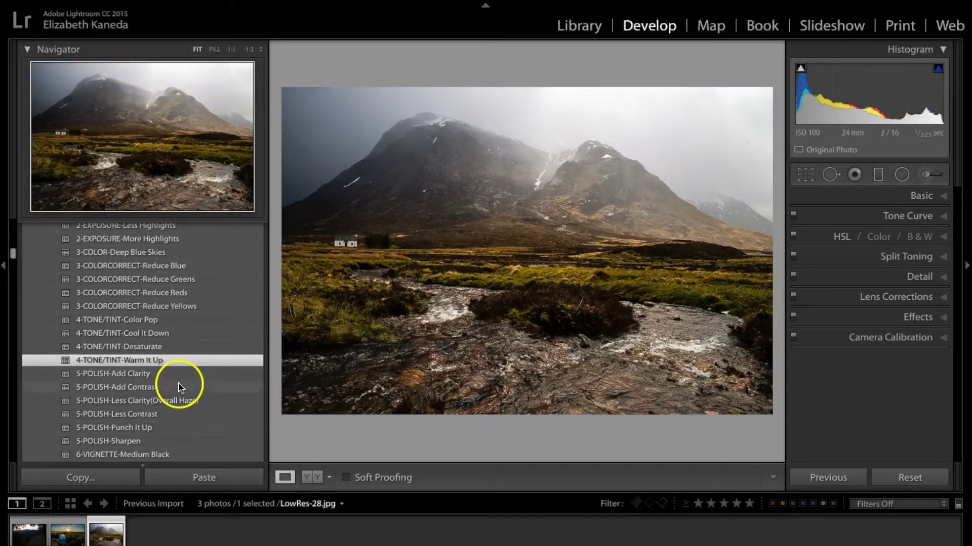
pyautogui.click(110, 377)
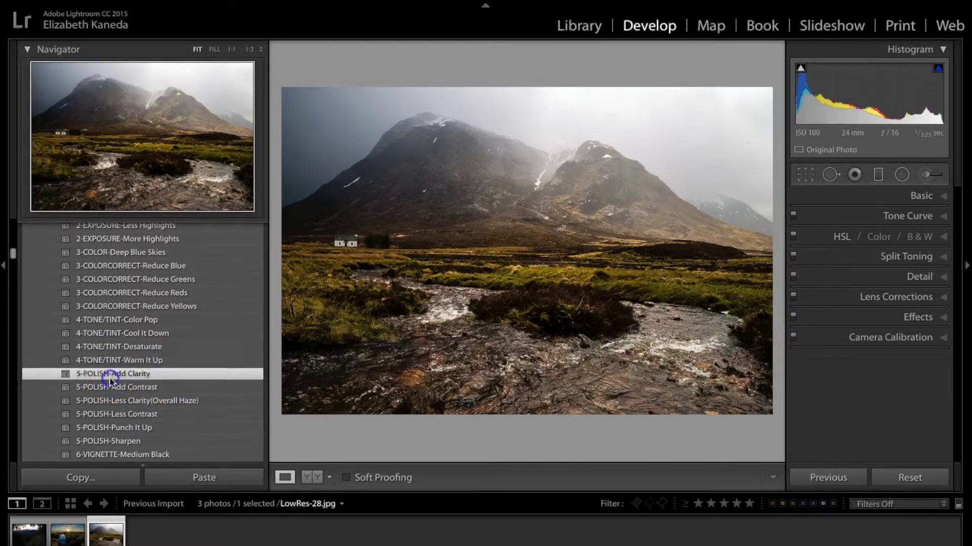
pyautogui.scroll(-2, 111, 380)
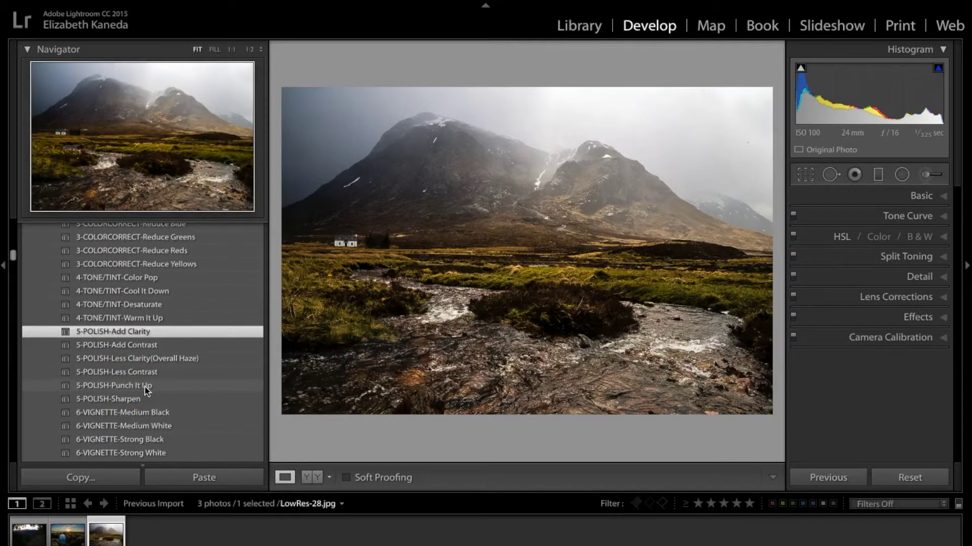
pyautogui.scroll(-2, 144, 386)
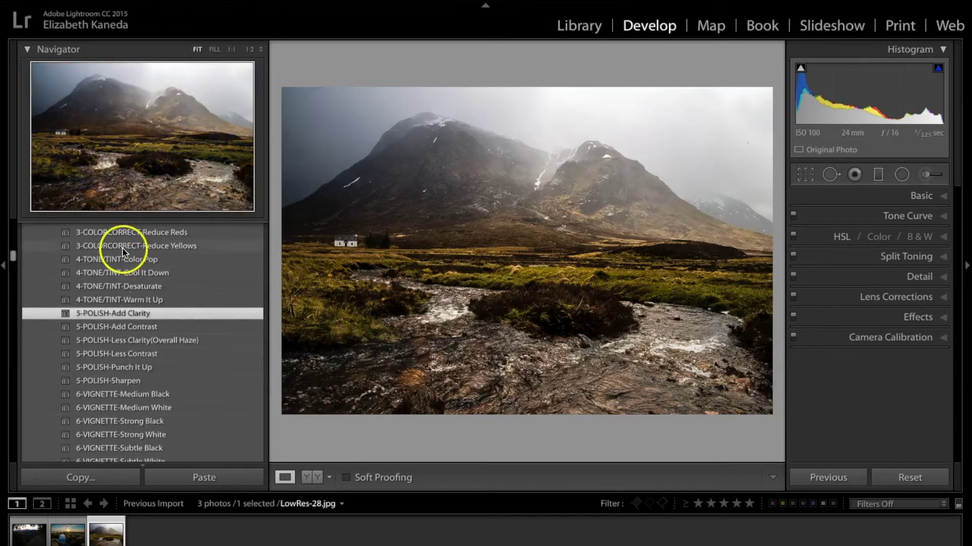
pyautogui.click(123, 259)
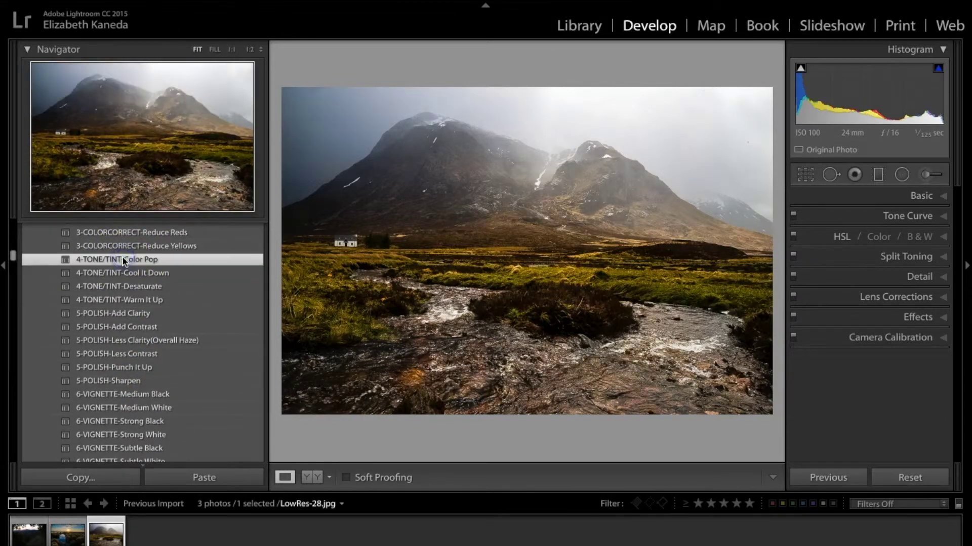
# Set the mountain photo's Clarity to +15.
pyautogui.click(929, 196)
pyautogui.scroll(-4, 925, 334)
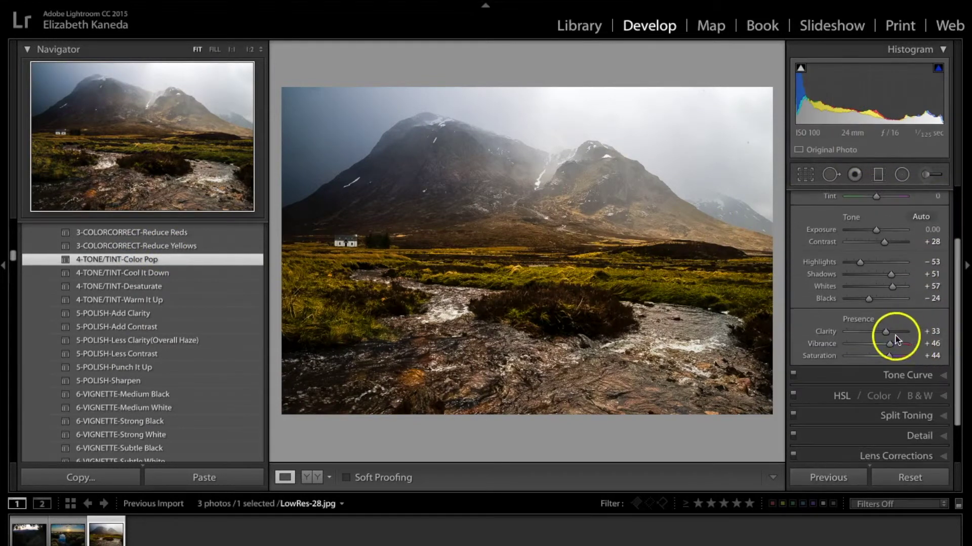
pyautogui.moveTo(886, 332); pyautogui.dragTo(881, 334)
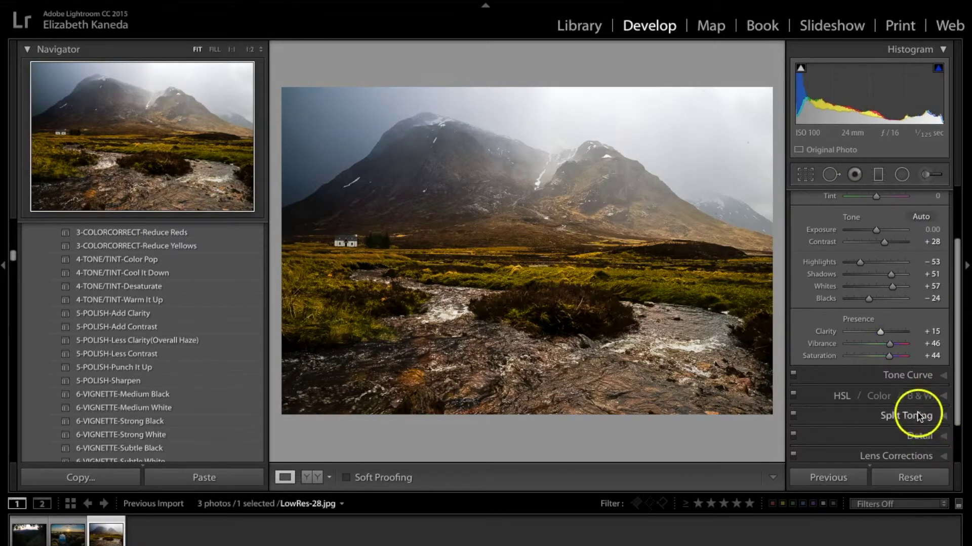
# Reduce the mountain photo's sharpening amount and set its Saturation to +10.
pyautogui.click(933, 435)
pyautogui.moveTo(867, 250); pyautogui.dragTo(857, 250)
pyautogui.scroll(10, 890, 222)
pyautogui.click(499, 452)
# Compare the edited mountain photo with its original, first side by side and then by switching the full view.
pyautogui.click(311, 478)
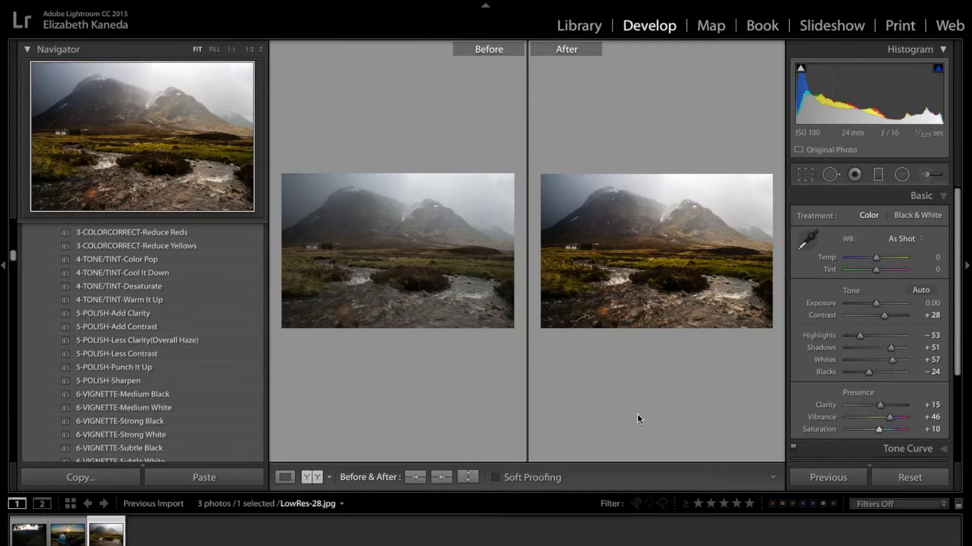
pyautogui.click(285, 477)
pyautogui.press('\\')
pyautogui.press('\\')
pyautogui.press('\\')
pyautogui.press('\\')
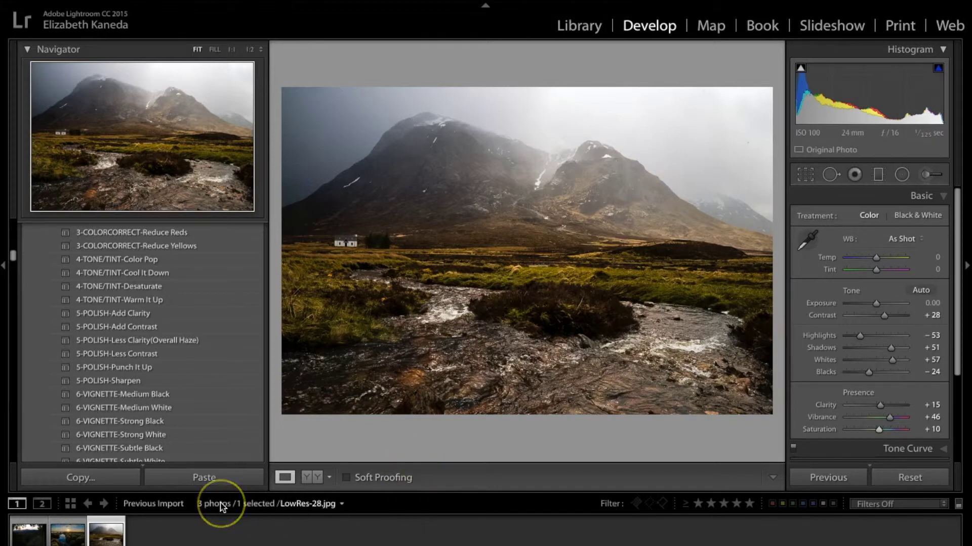
# Open the dark sunset trail photo, LowRes-6.jpg, and apply the 1-BASE-Morning Light preset to it.
pyautogui.click(29, 531)
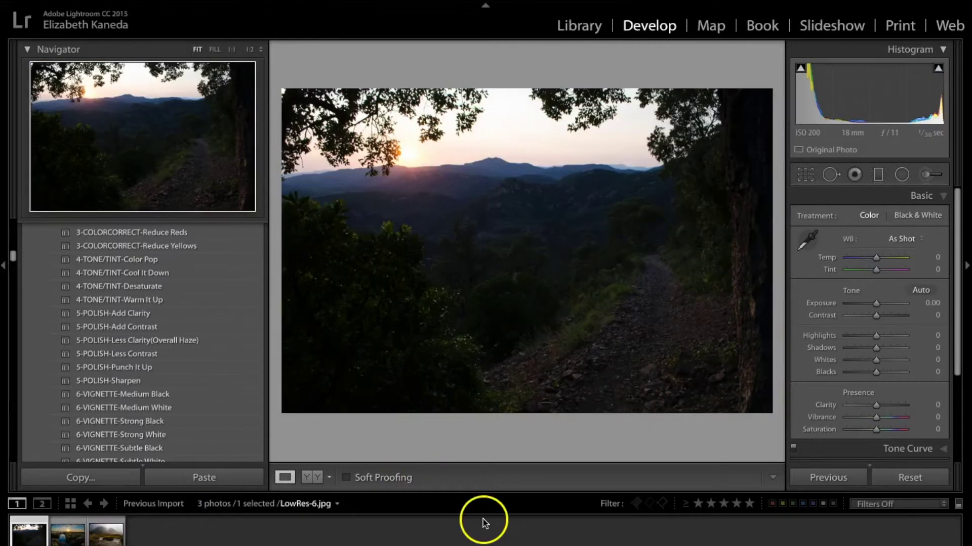
pyautogui.scroll(5, 207, 317)
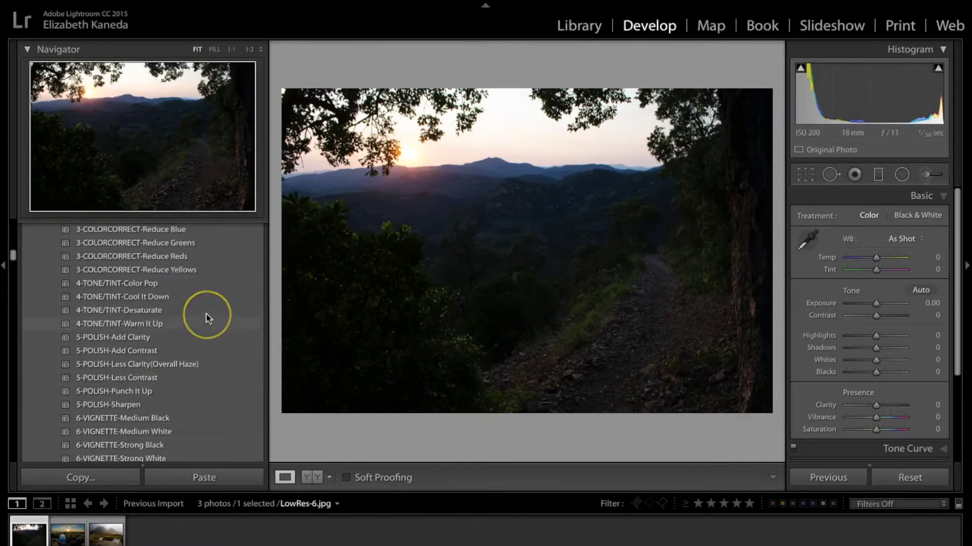
pyautogui.scroll(5, 206, 318)
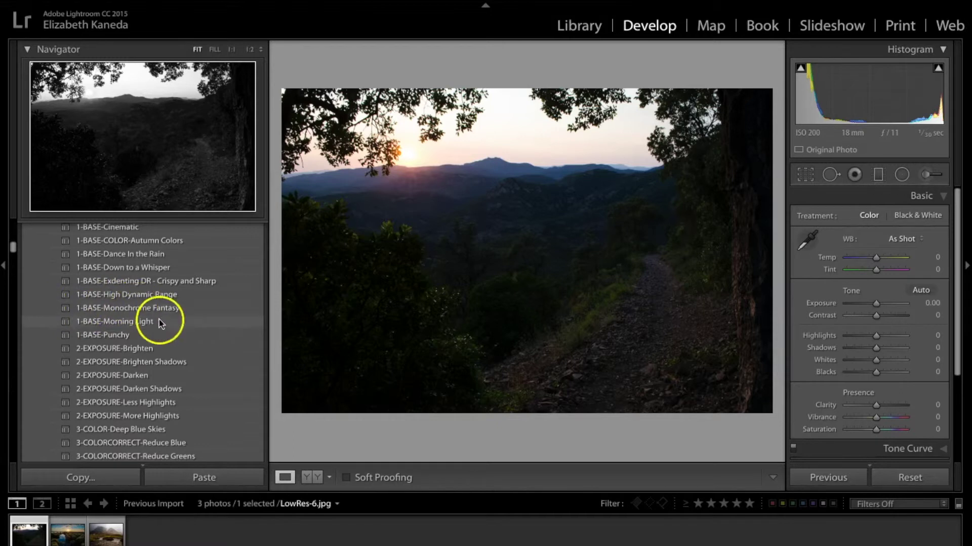
pyautogui.scroll(3, 164, 299)
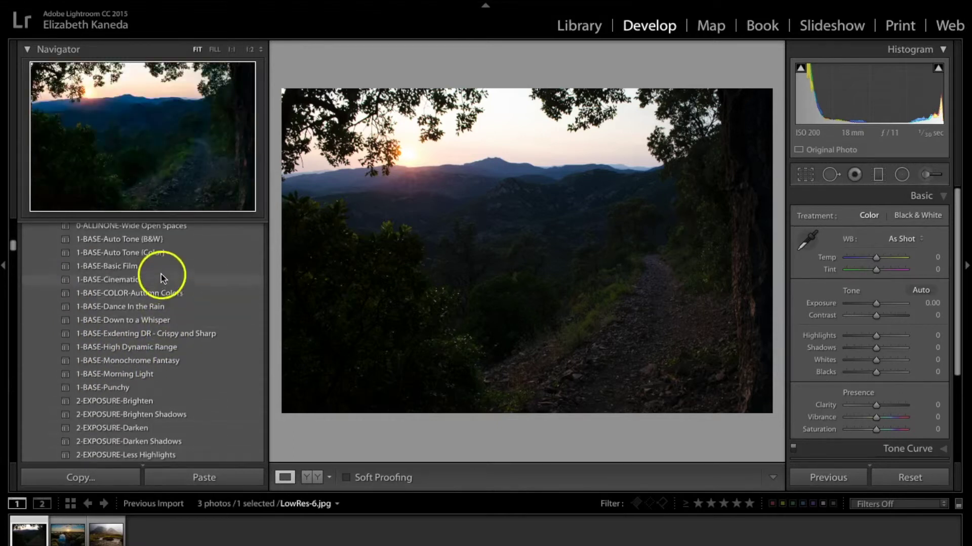
pyautogui.scroll(2, 180, 301)
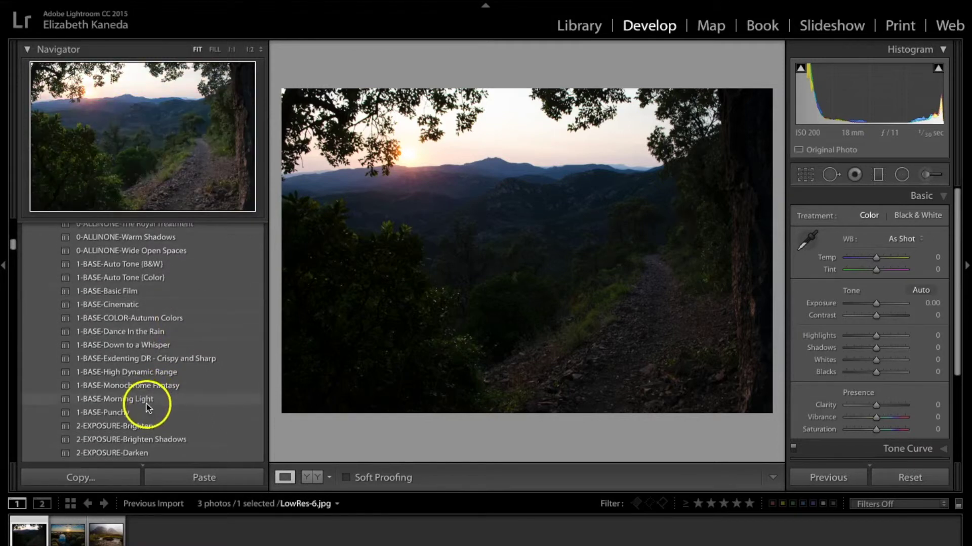
pyautogui.click(155, 399)
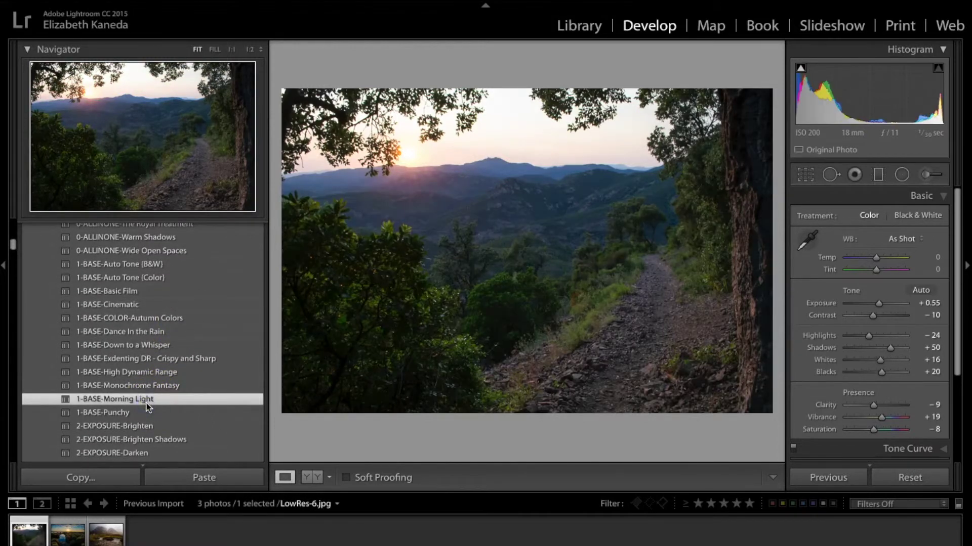
# Replace the trail photo's base preset with 1-BASE-High Dynamic Range and stack 4-TONE/TINT-Desaturate on it.
pyautogui.scroll(-2, 148, 405)
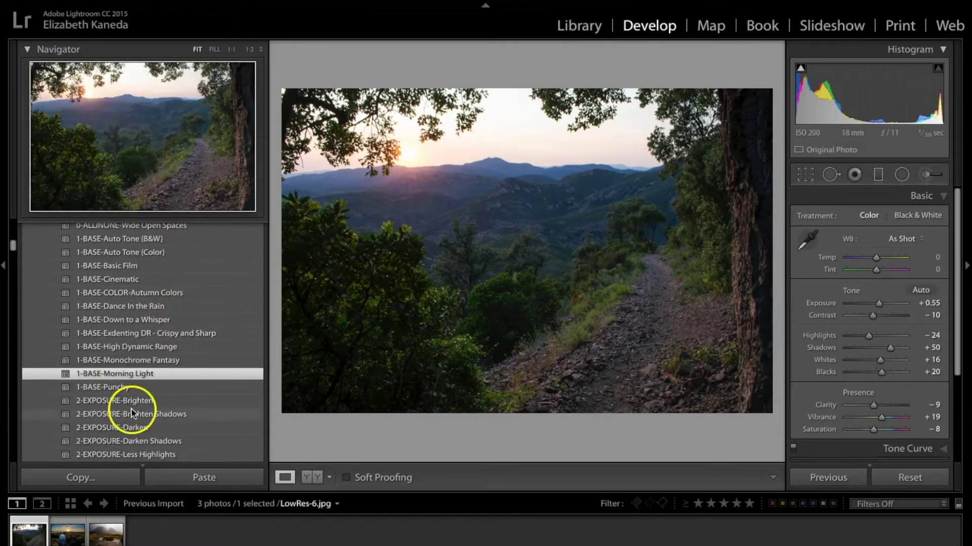
pyautogui.scroll(-4, 130, 435)
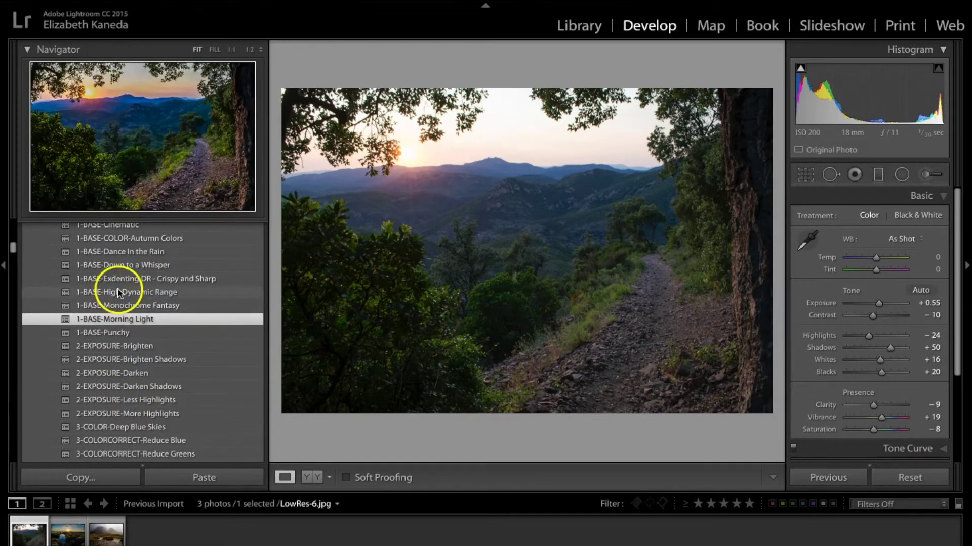
pyautogui.click(118, 298)
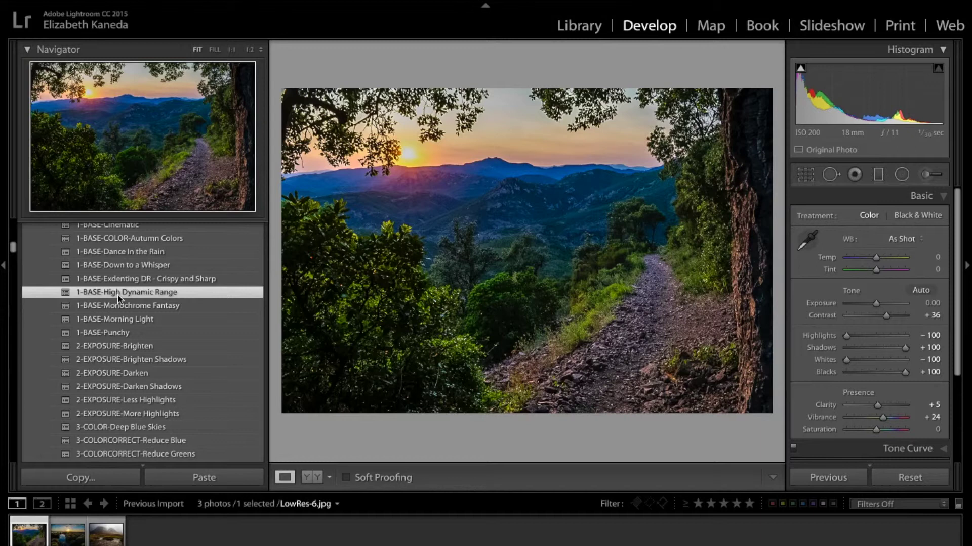
pyautogui.scroll(-10, 121, 314)
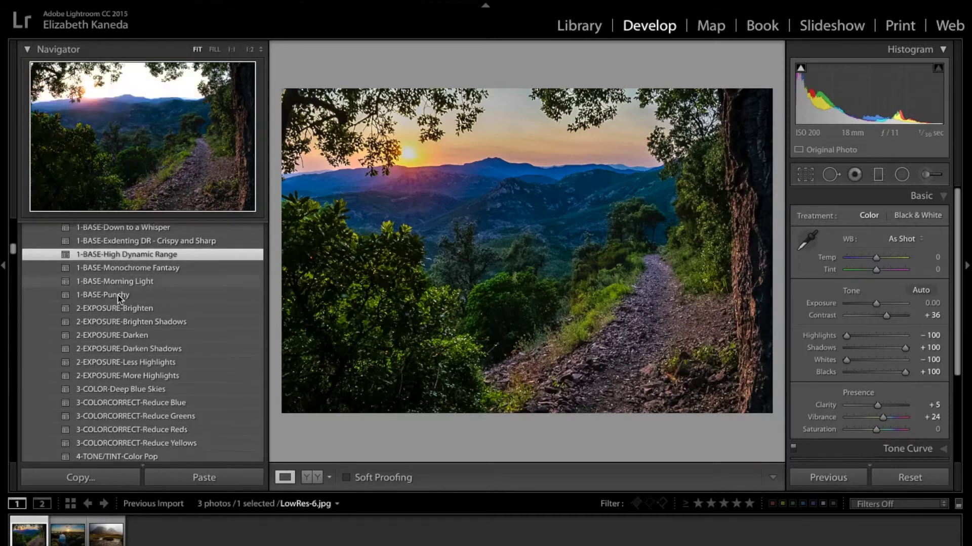
pyautogui.click(133, 340)
pyautogui.click(130, 366)
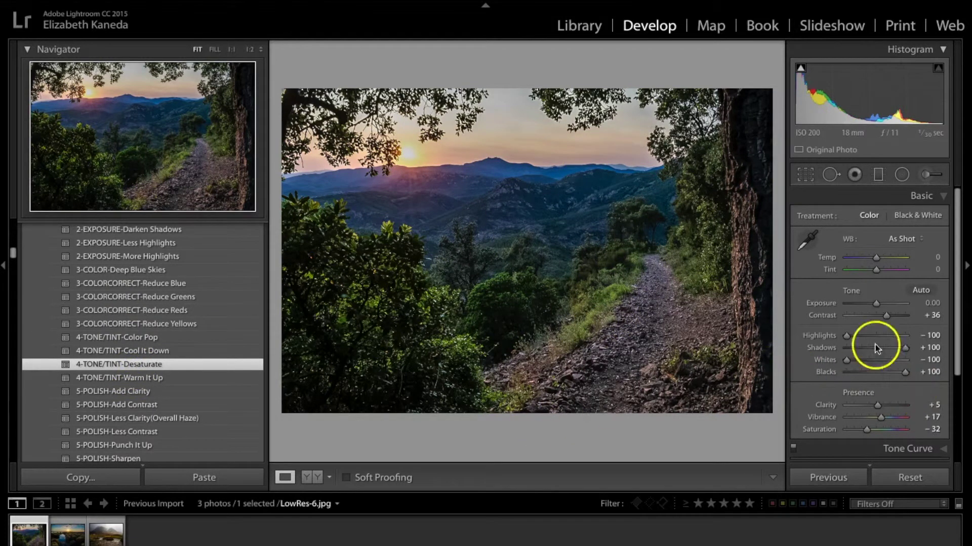
# Reduce the trail photo's sharpening amount to 43 in the Detail settings.
pyautogui.scroll(-2, 921, 352)
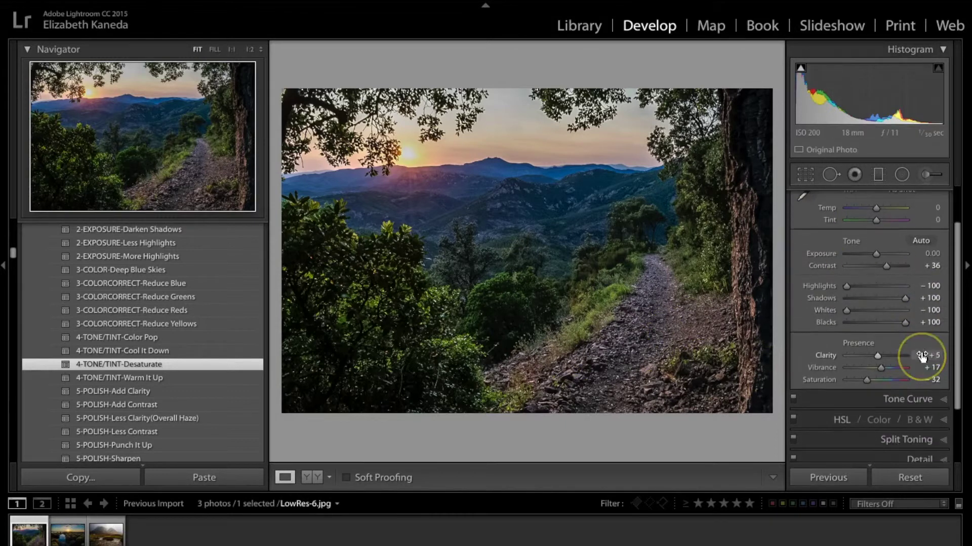
pyautogui.scroll(-2, 875, 413)
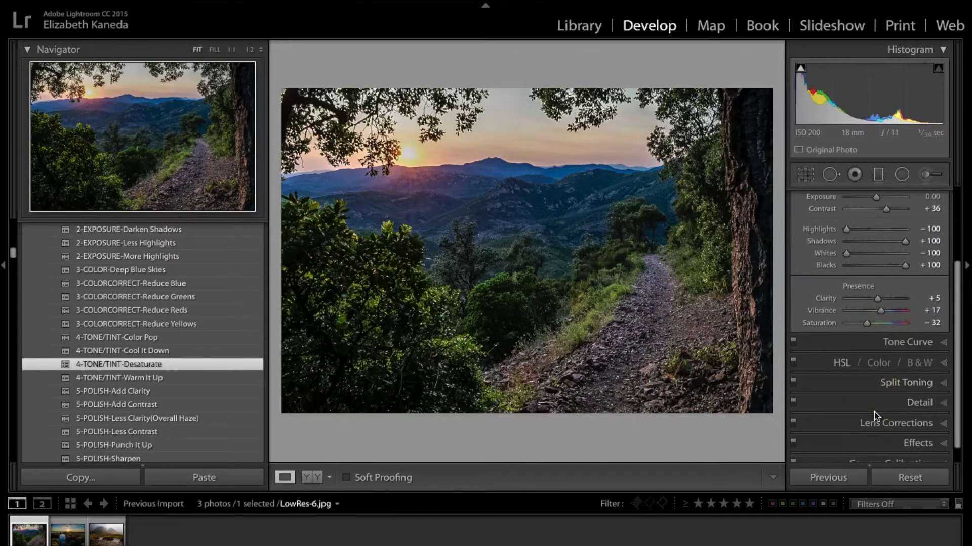
pyautogui.scroll(-1, 875, 412)
pyautogui.click(930, 390)
pyautogui.click(873, 337)
pyautogui.click(881, 253)
pyautogui.moveTo(880, 253); pyautogui.dragTo(865, 251)
pyautogui.scroll(4, 864, 250)
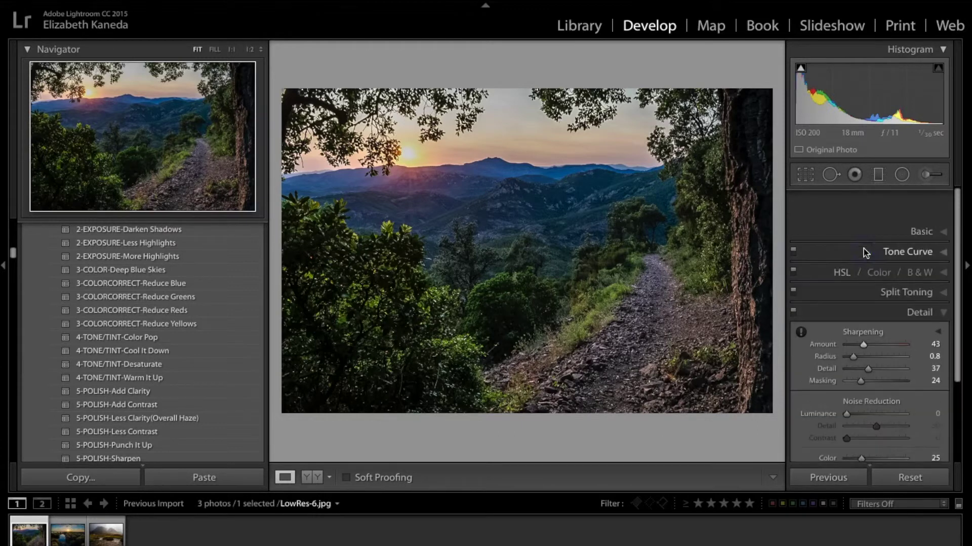
# Set the trail photo's Highlights to -89, Shadows to +90 and Saturation to -29.
pyautogui.click(923, 198)
pyautogui.moveTo(846, 335); pyautogui.dragTo(903, 353)
pyautogui.click(867, 430)
pyautogui.moveTo(867, 431); pyautogui.dragTo(867, 312)
# Fine-tune the trail photo's individual color saturation in the HSL adjustments.
pyautogui.scroll(-3, 868, 313)
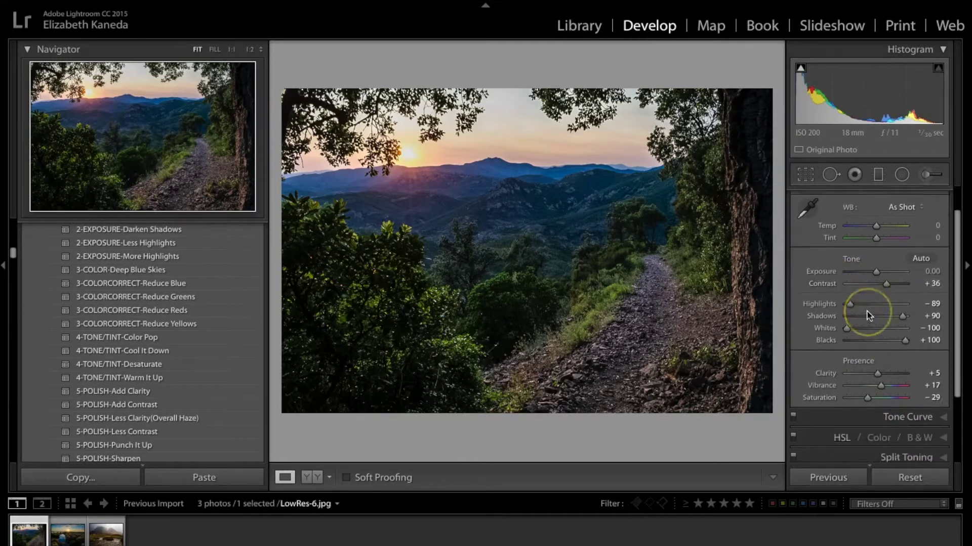
pyautogui.click(844, 355)
pyautogui.click(838, 350)
pyautogui.click(871, 262)
pyautogui.moveTo(878, 297)
pyautogui.mouseDown()
pyautogui.moveTo(884, 302)
pyautogui.moveTo(885, 287)
pyautogui.mouseUp()
pyautogui.click(937, 211)
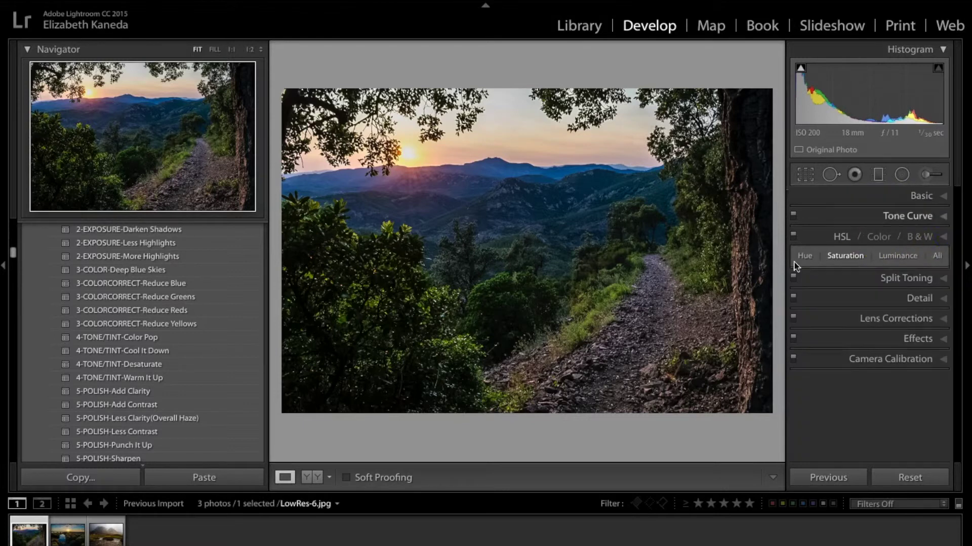
# Compare the edited trail photo with its original, first side by side and then by switching the full view.
pyautogui.click(313, 478)
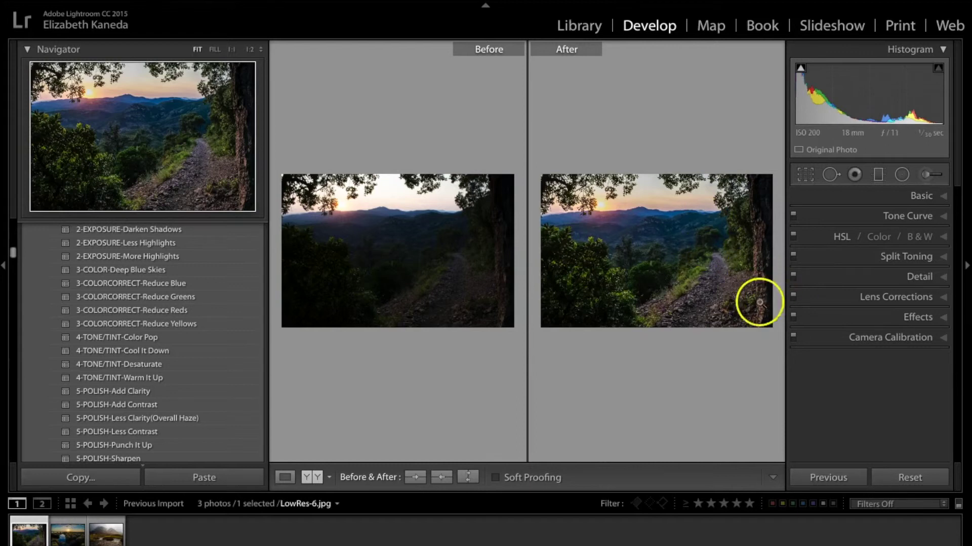
pyautogui.click(285, 477)
pyautogui.press('\\')
pyautogui.press('\\')
pyautogui.press('\\')
pyautogui.press('\\')
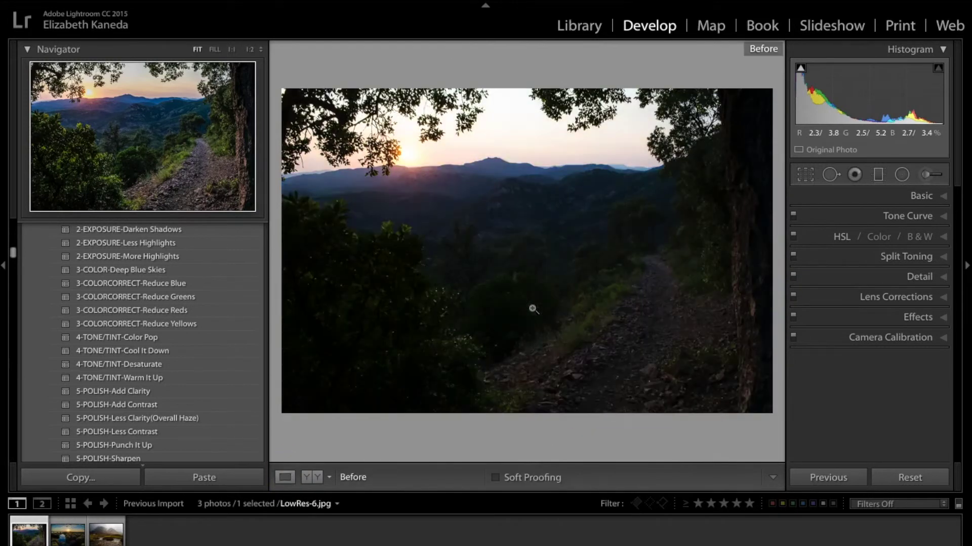